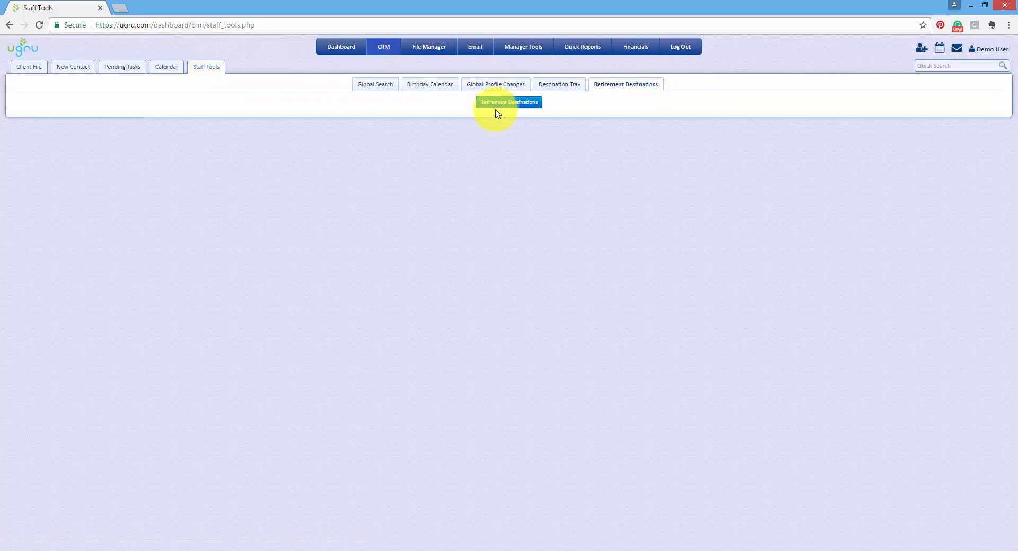
- Open Retirement Destinations and sign in with the prefilled account credentials
click(497, 103)
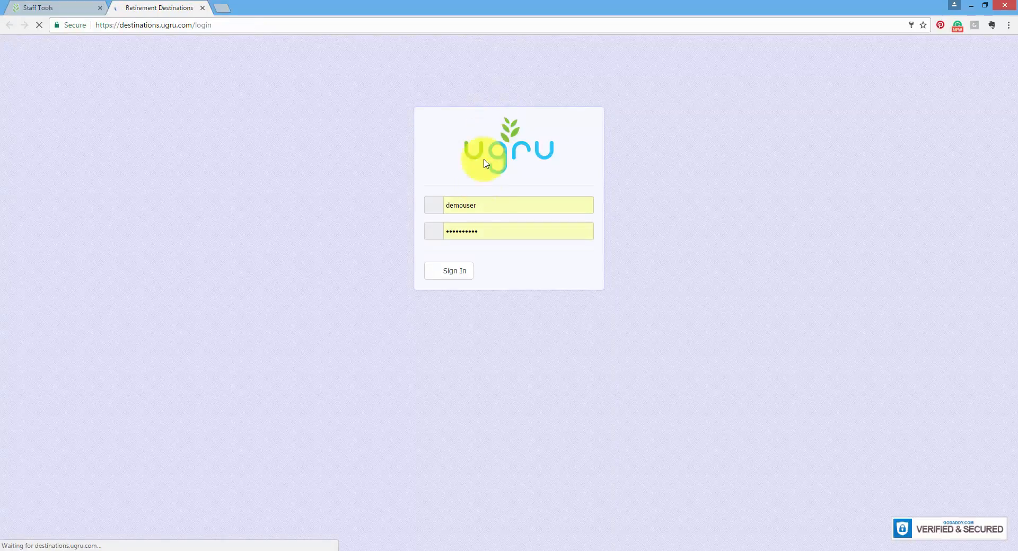
click(457, 274)
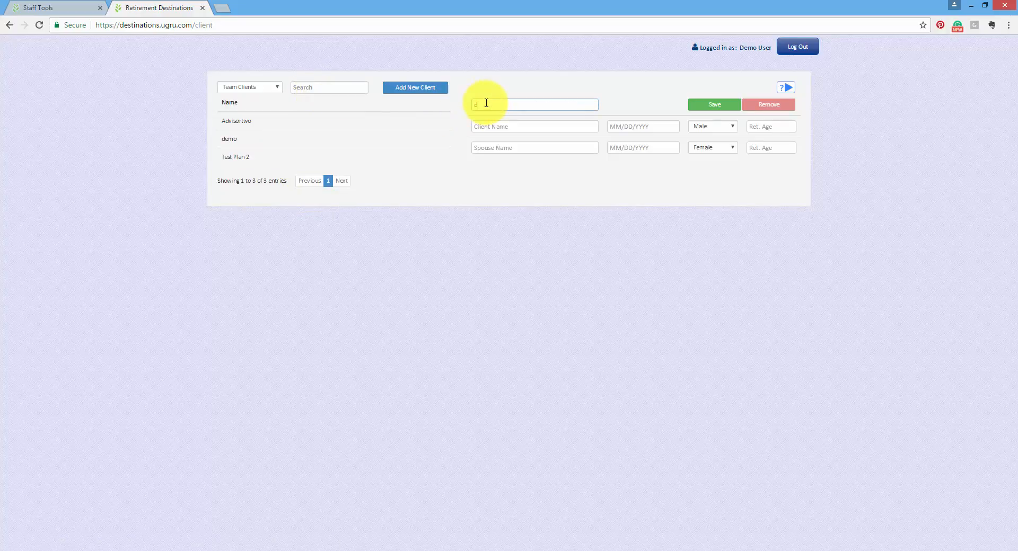
- Add a client by searching the contacts for "demo", picking the second match, entering the date of birth, and saving the record
text(emo)
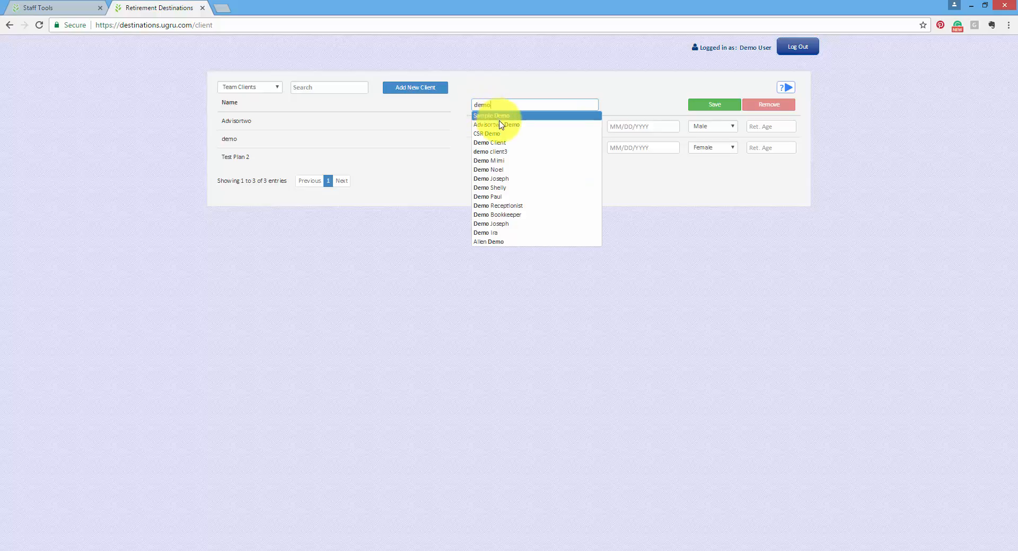
click(498, 124)
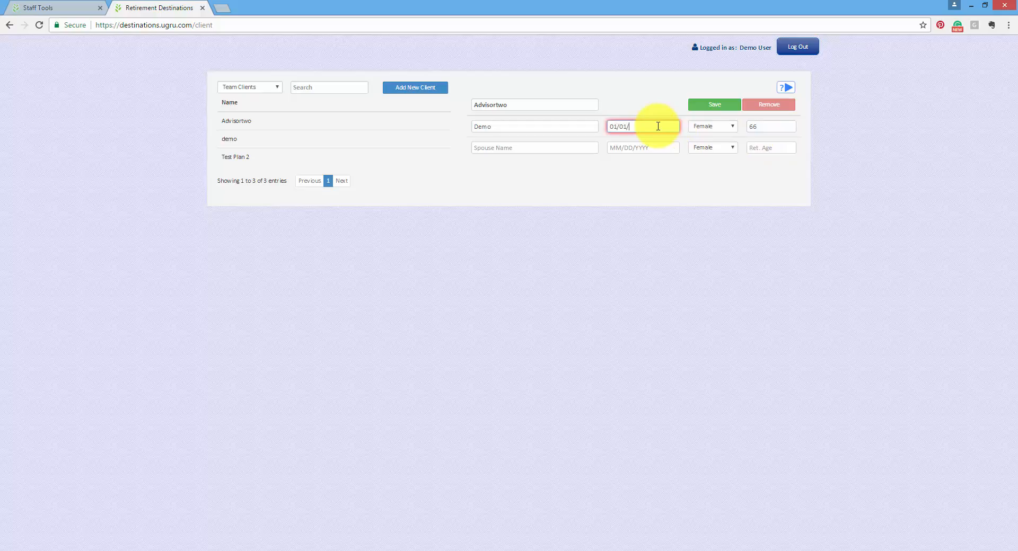
click(705, 104)
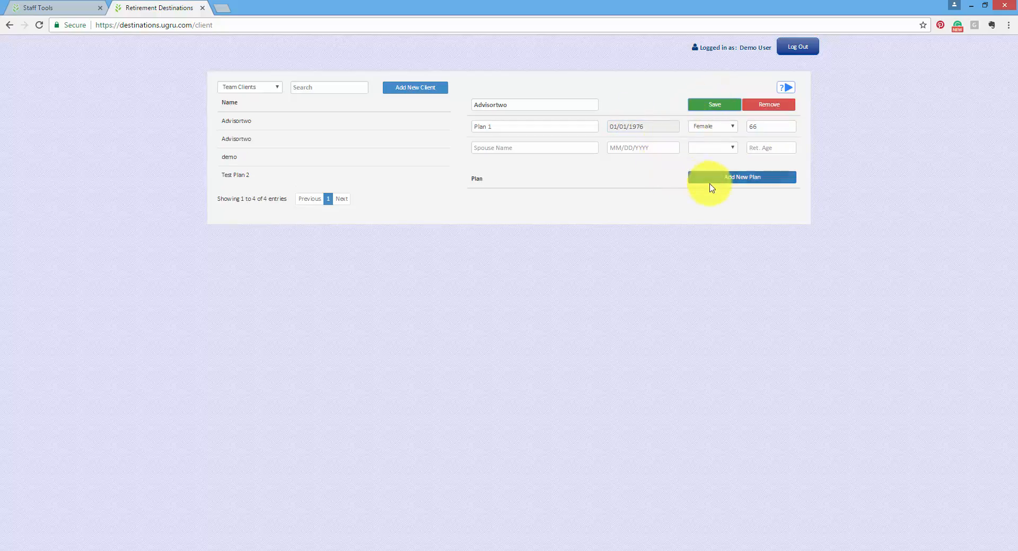
- Add two plans to the new client, named "Pre-Client 02.14.2017" and "Plan Recommends 02.14.2017"
click(711, 180)
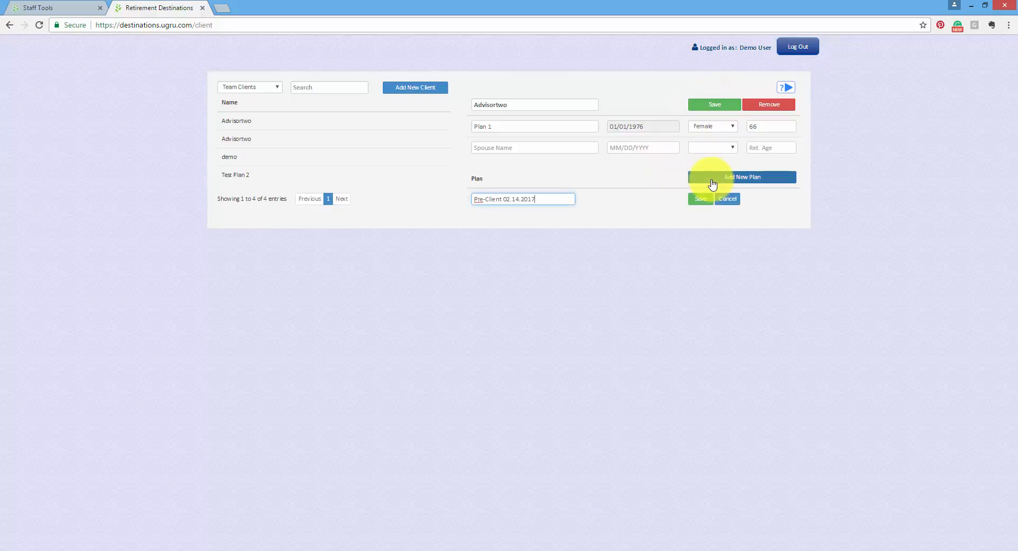
click(700, 200)
click(552, 201)
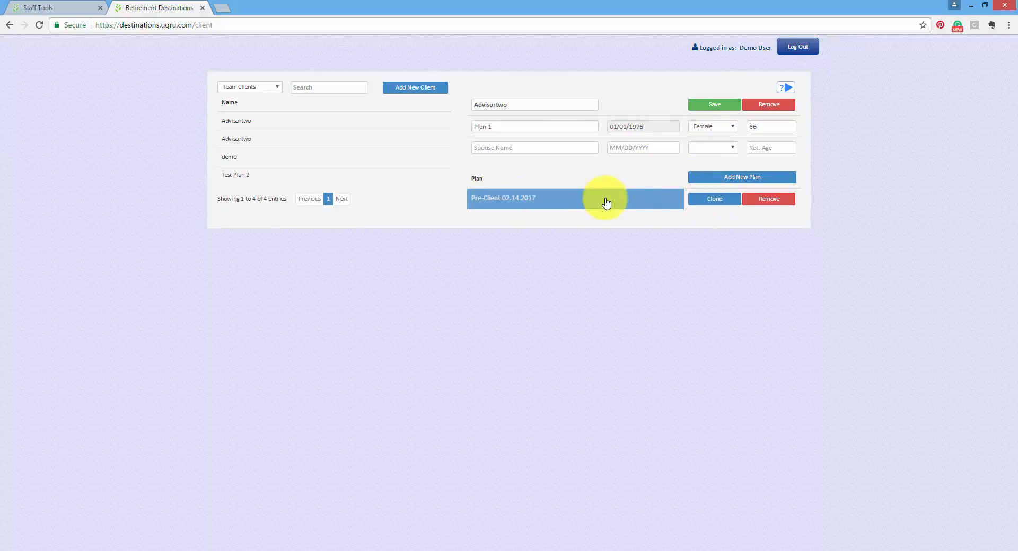
click(725, 180)
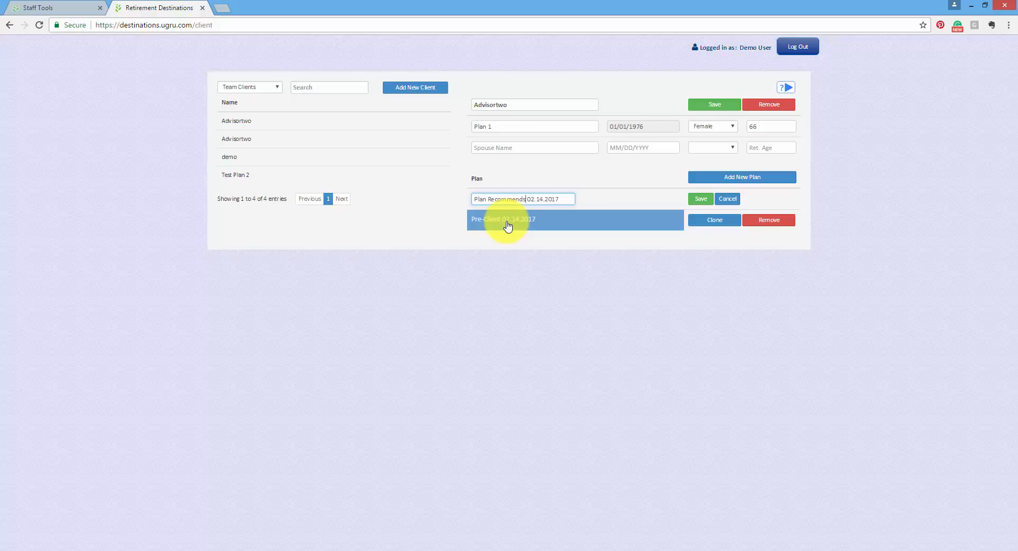
click(700, 200)
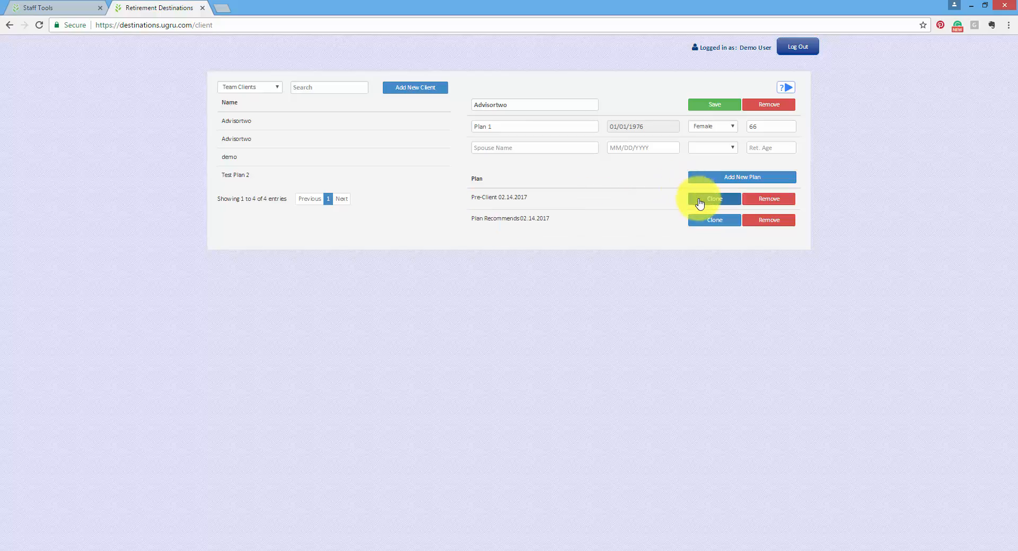
- Open Test Plan 2's Pre-Client 12.10.2015 plan and review the mortgages and loans in its Itemized Desired Income schedule
click(238, 175)
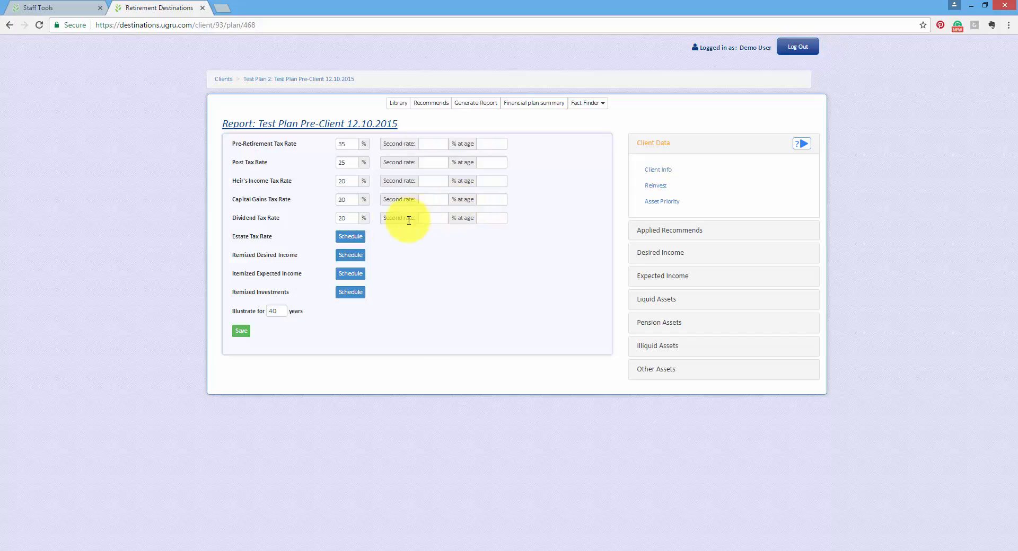
click(352, 257)
click(331, 99)
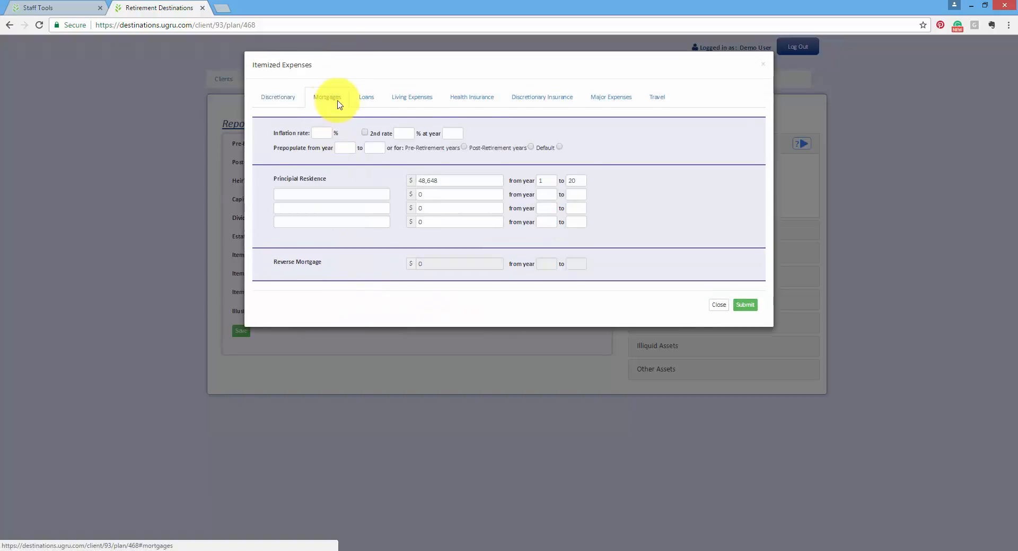
click(373, 99)
click(720, 292)
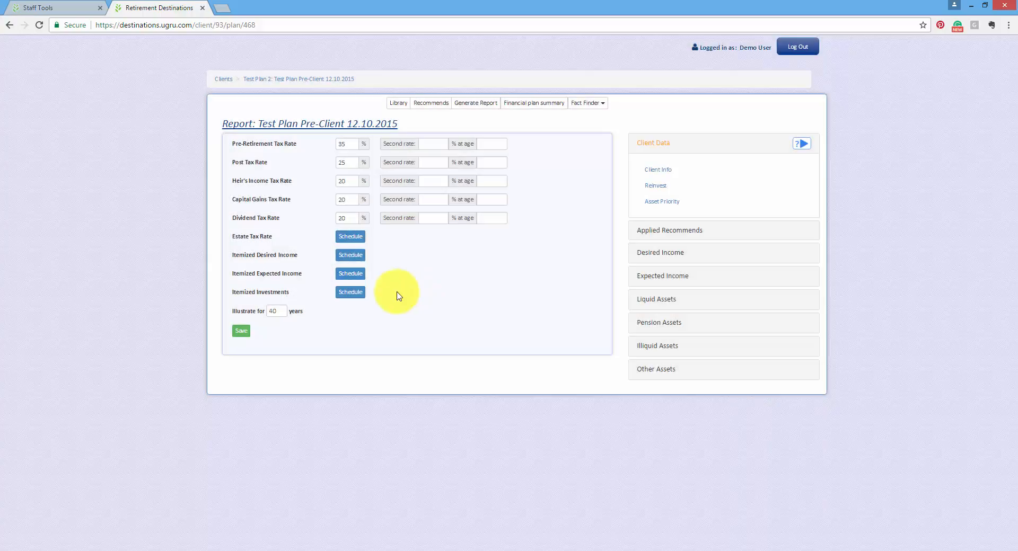
- Review the social security, court awarded and defined benefit pension entries in the Itemized Expected Income schedule, leaving them unedited
click(360, 274)
click(342, 101)
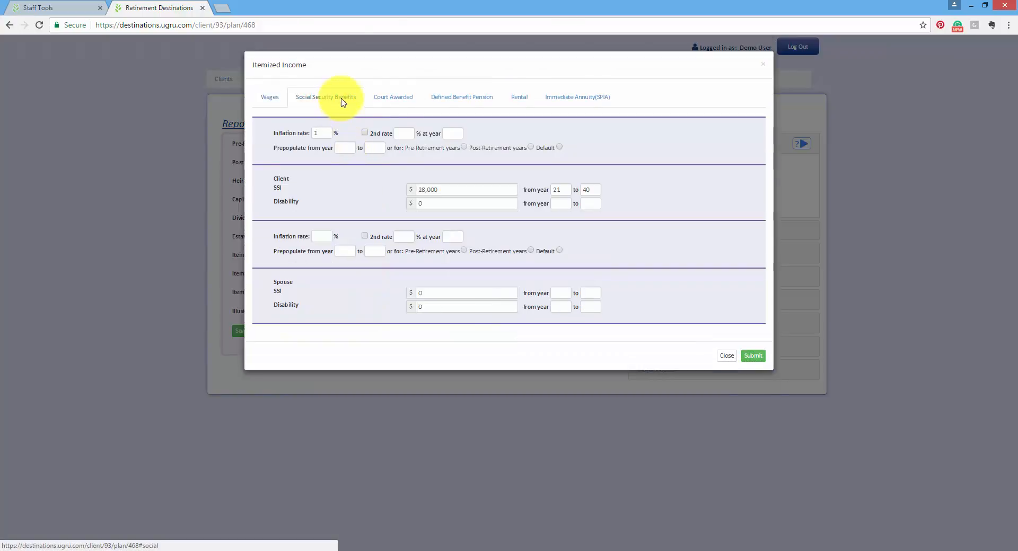
click(395, 100)
click(454, 99)
click(322, 133)
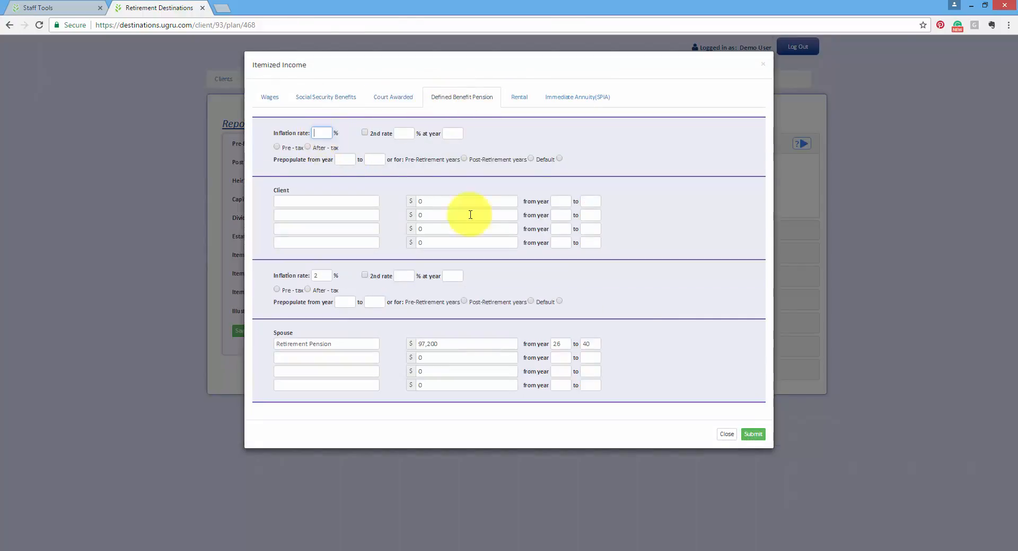
click(725, 434)
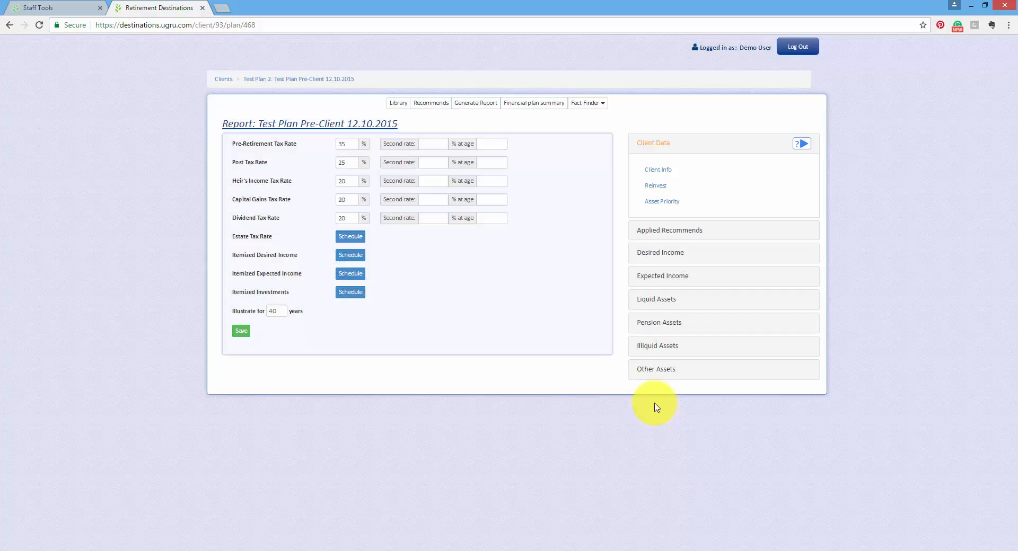
- Start a new liquid asset and examine the input fields offered for the Tax free, Tax Deferred and Equity types
click(660, 299)
click(654, 264)
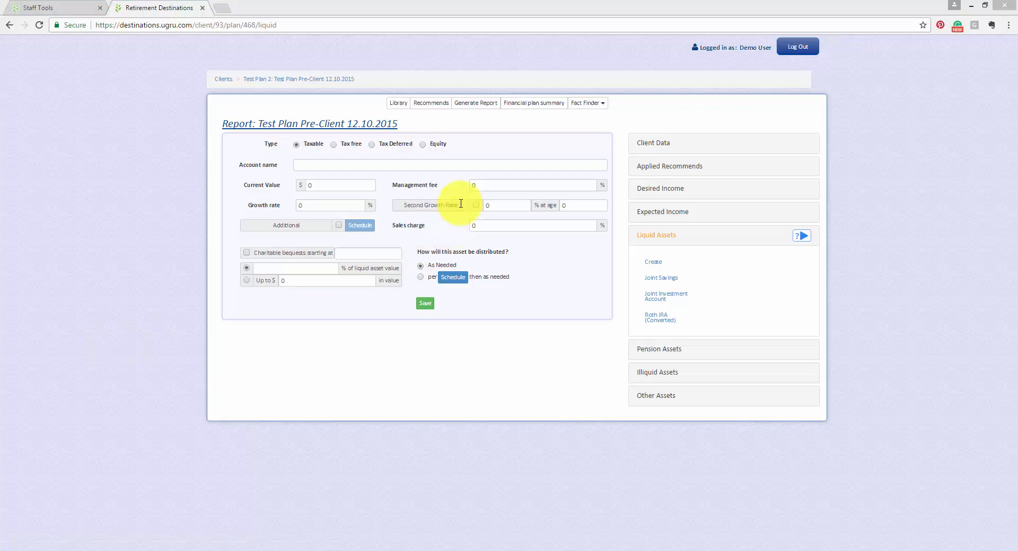
click(333, 144)
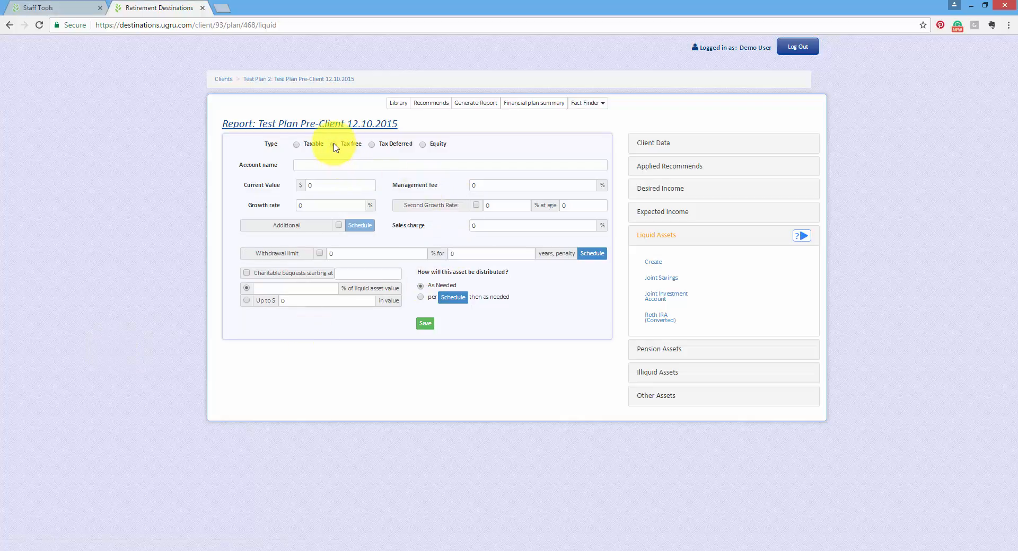
click(374, 148)
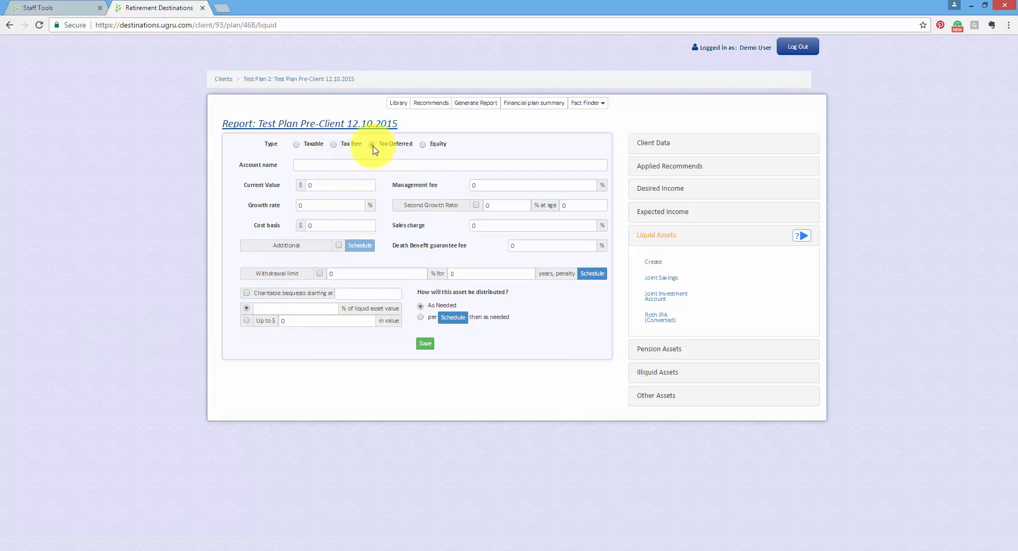
click(424, 149)
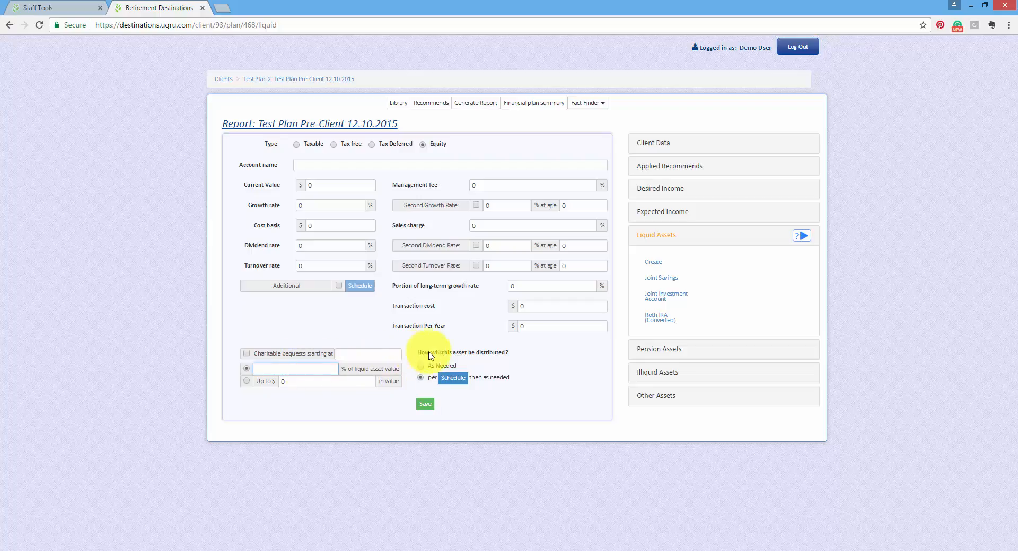
- Create an illiquid asset named Home with a current value of $350,000 and the type Principal residence
click(658, 372)
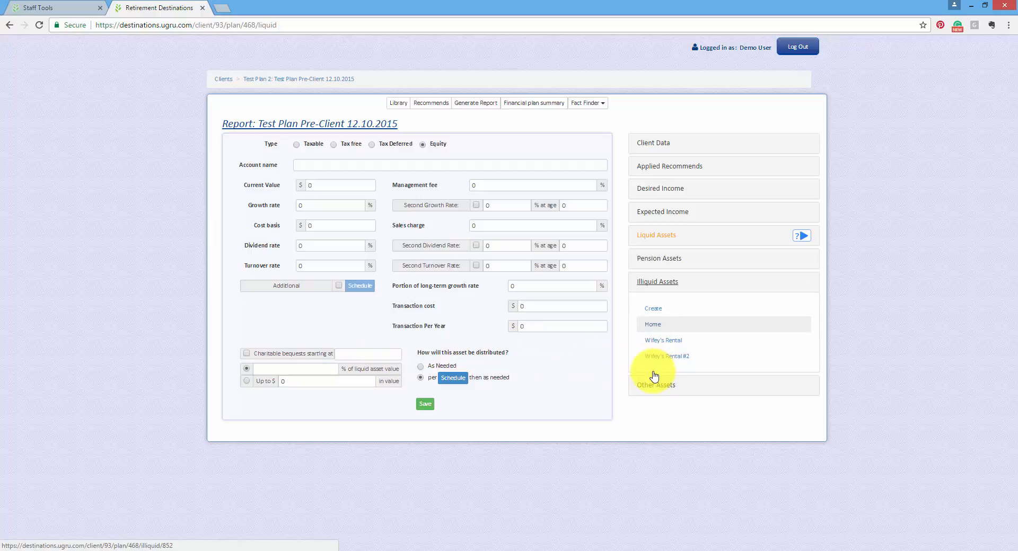
click(652, 308)
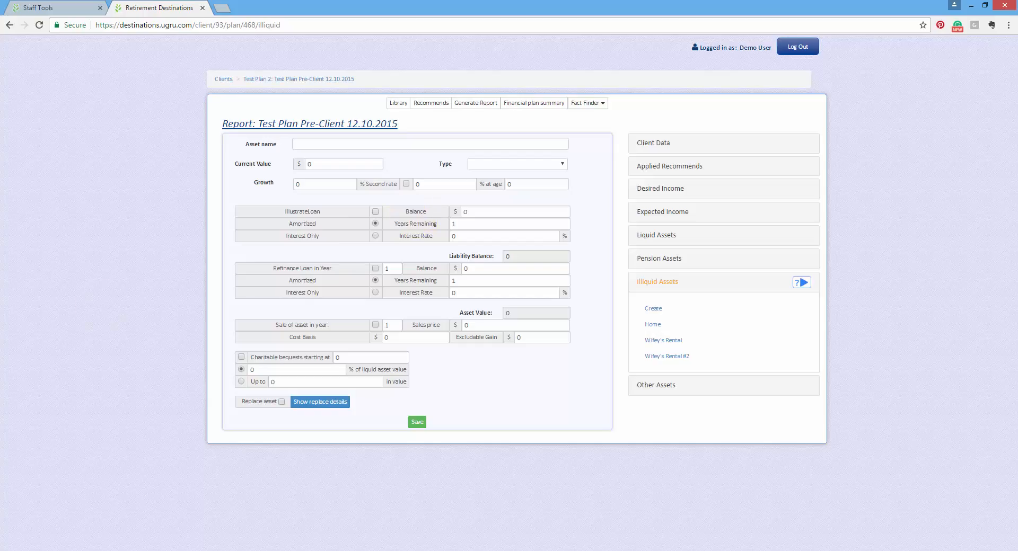
click(371, 147)
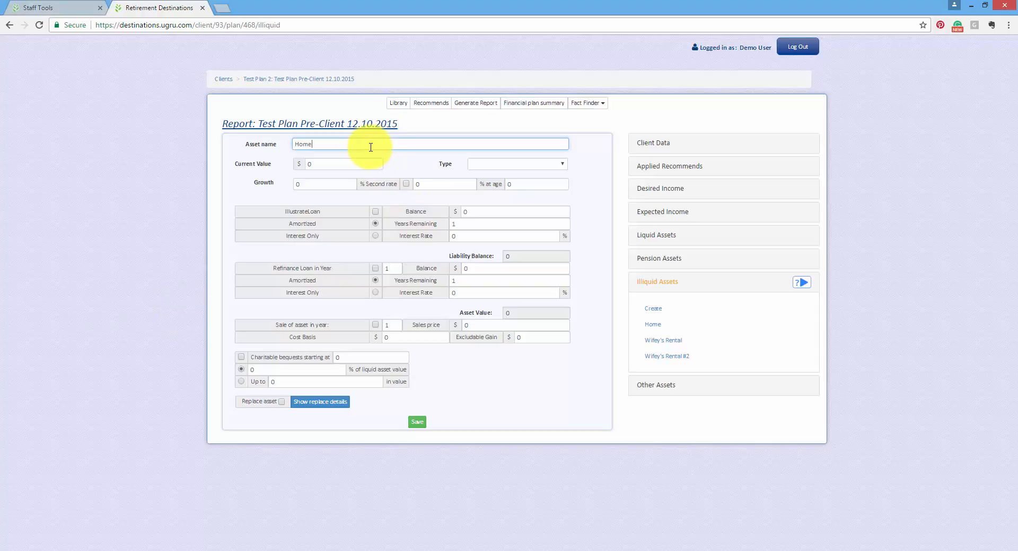
click(323, 164)
click(492, 165)
click(493, 171)
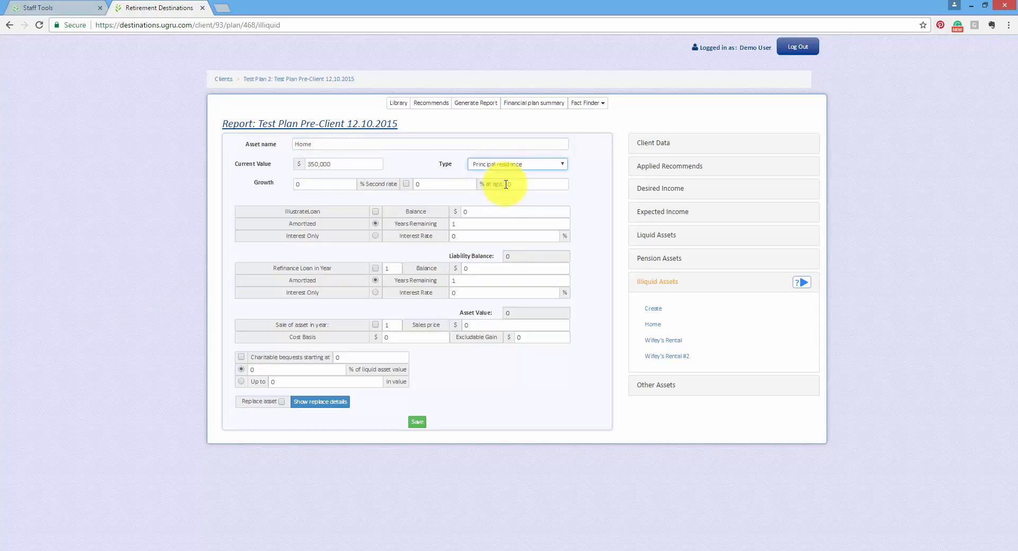
- Illustrate an amortized loan on the Home asset with a $320,000 balance, 27 years remaining and a 4.375% interest rate
click(375, 211)
click(490, 212)
click(475, 223)
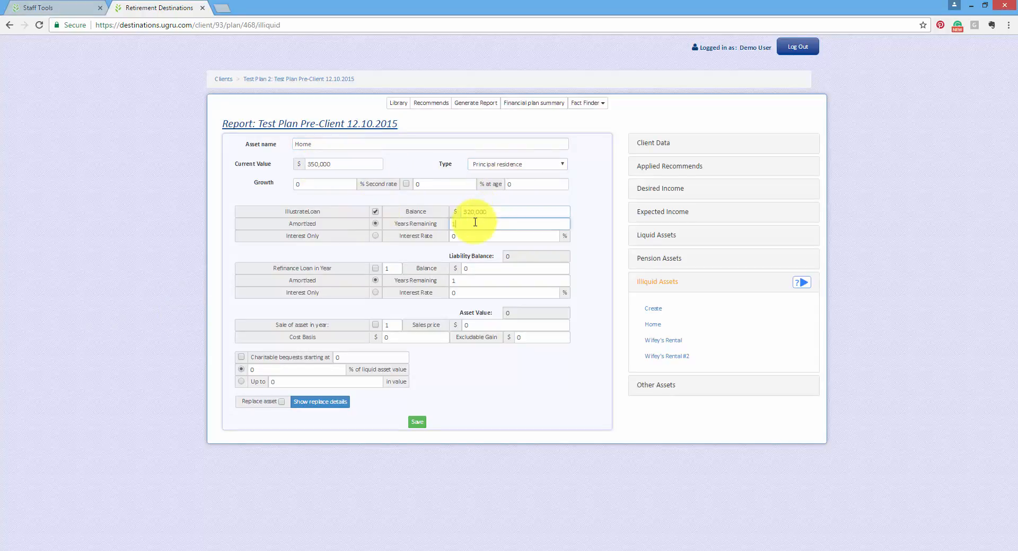
click(470, 237)
text(4.375)
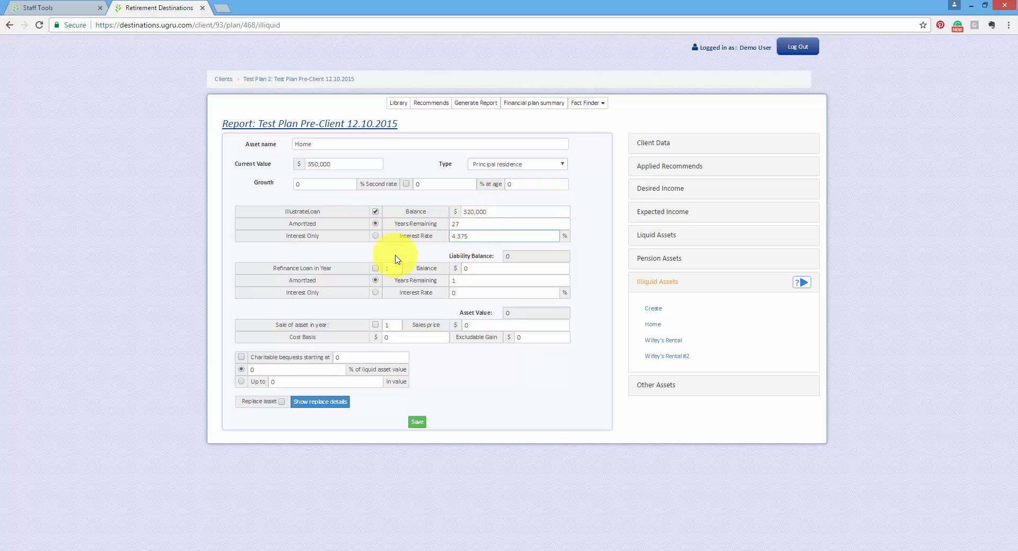
- Enable asset replacement and a sale in year 10 for $630,000 with a $500,000 excludable gain
click(375, 325)
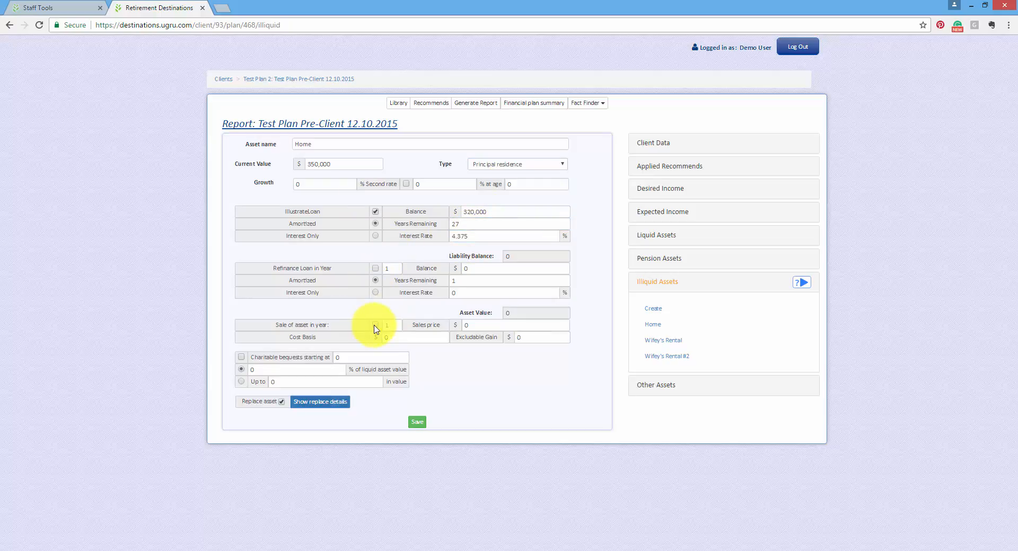
click(482, 323)
text(630,000)
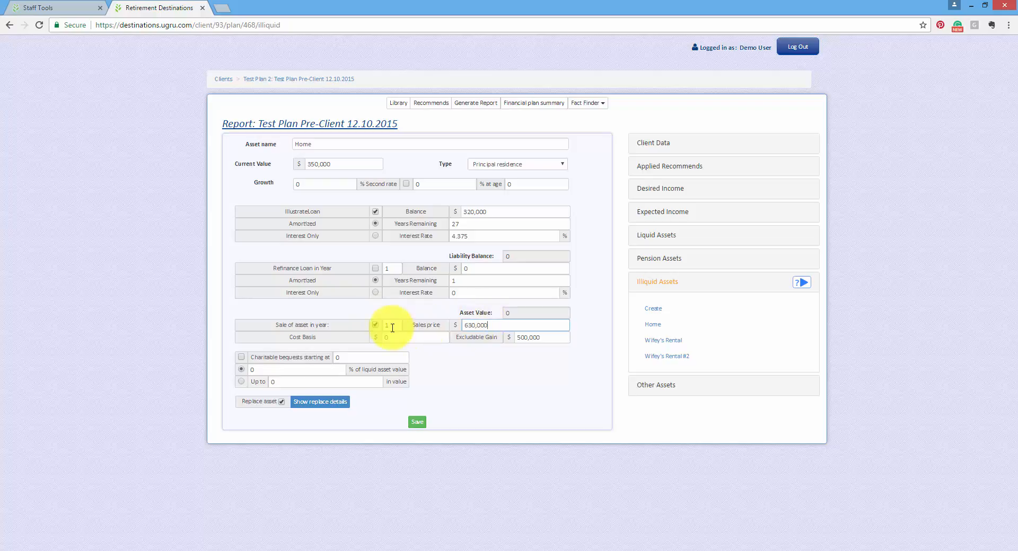
- In the replacement details, set proceeds from sale to 130000, cost of new asset to $750,000 and growth to 3%
click(326, 403)
click(363, 166)
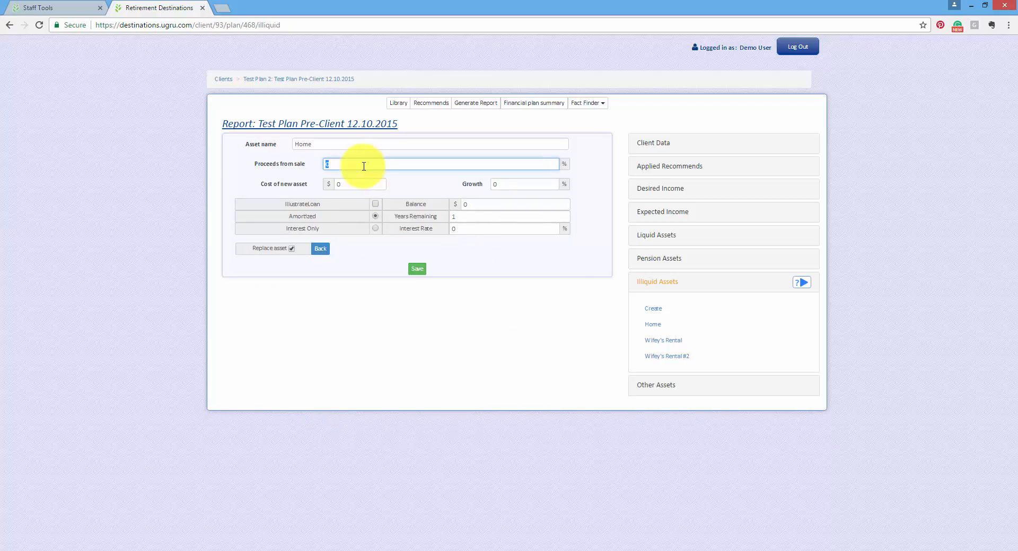
text(000)
click(349, 185)
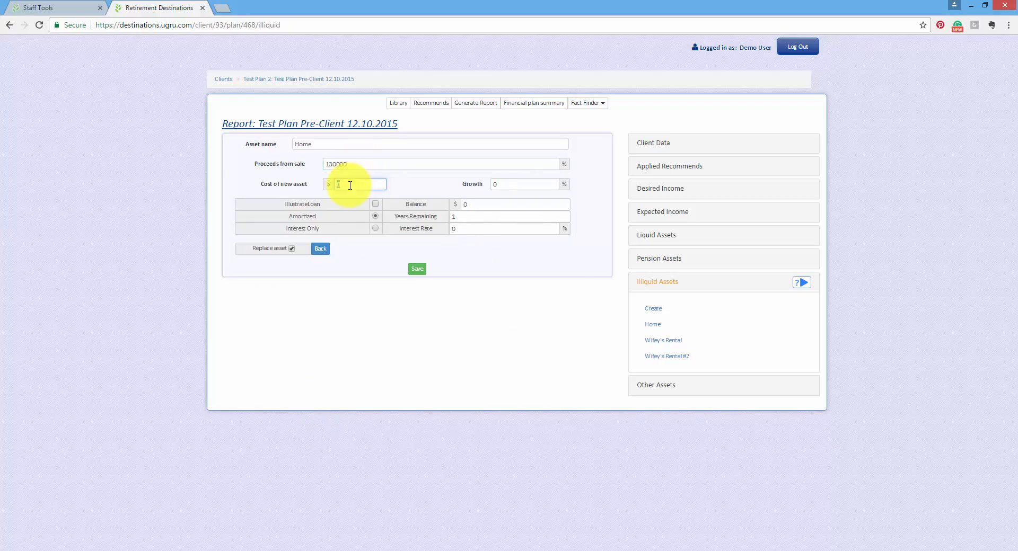
text(7500000)
click(502, 185)
text(3)
- Illustrate the replacement's loan with a $620,000 balance, 30 years remaining and a 3.8% interest rate, and save the asset
click(375, 204)
click(479, 203)
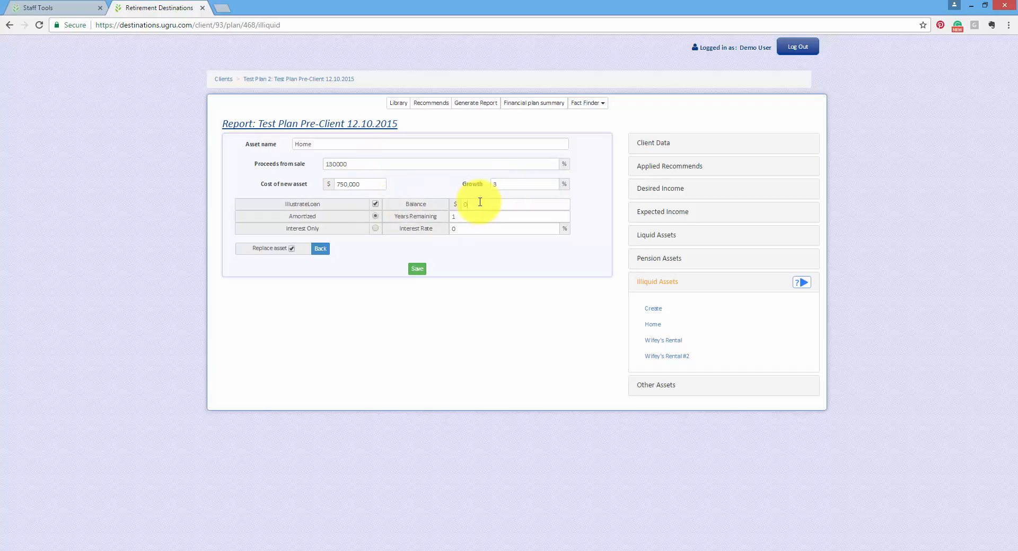
click(464, 216)
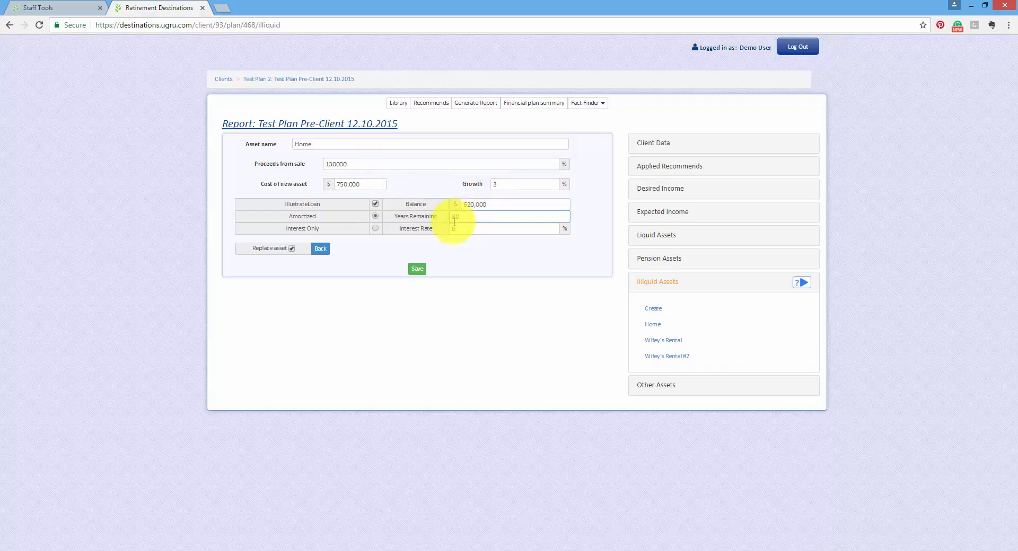
text(30)
click(477, 230)
text(3.8)
click(417, 269)
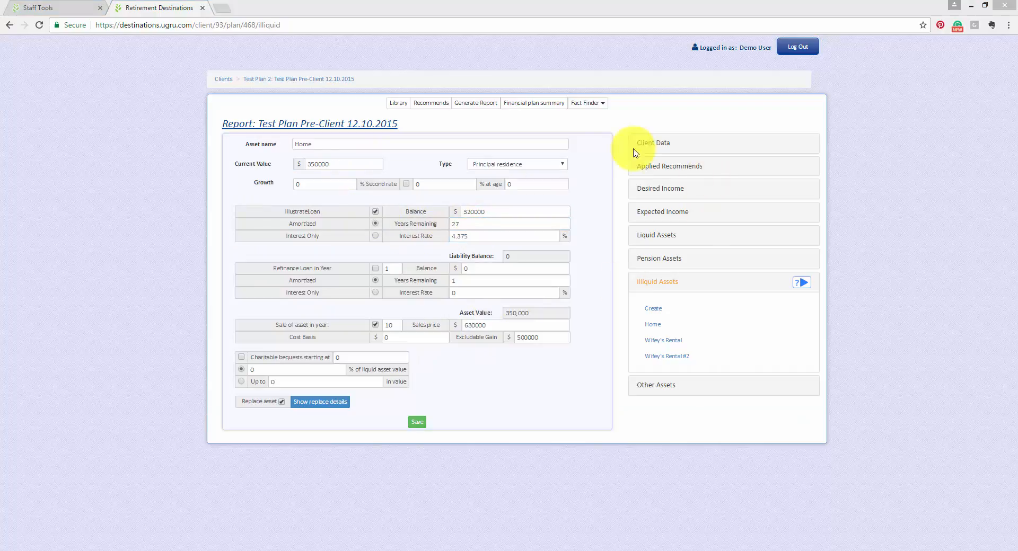
- Test and apply a Roth IRA Conversion recommendation for Wifey's 401k with start year 5, spread over 1 year
click(431, 104)
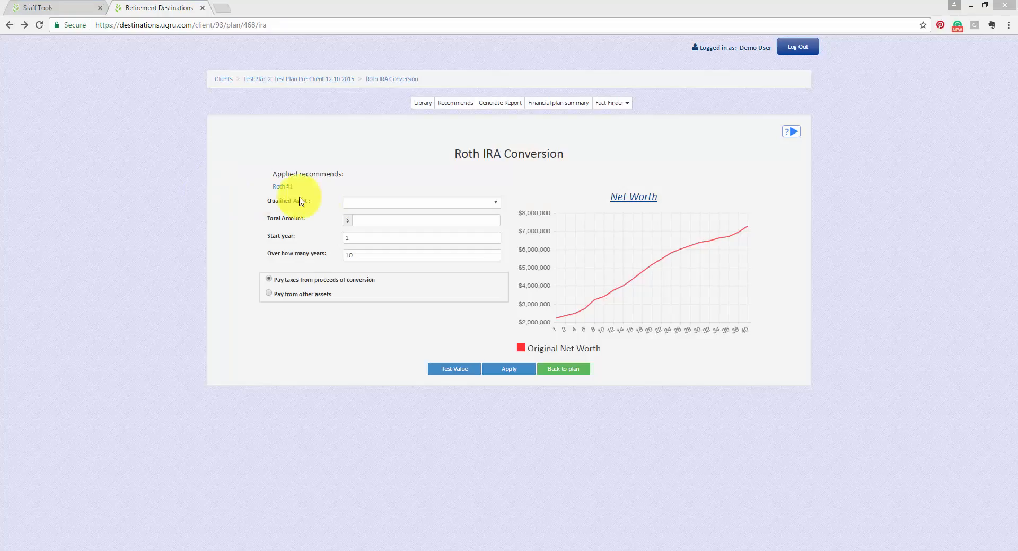
click(371, 202)
click(365, 221)
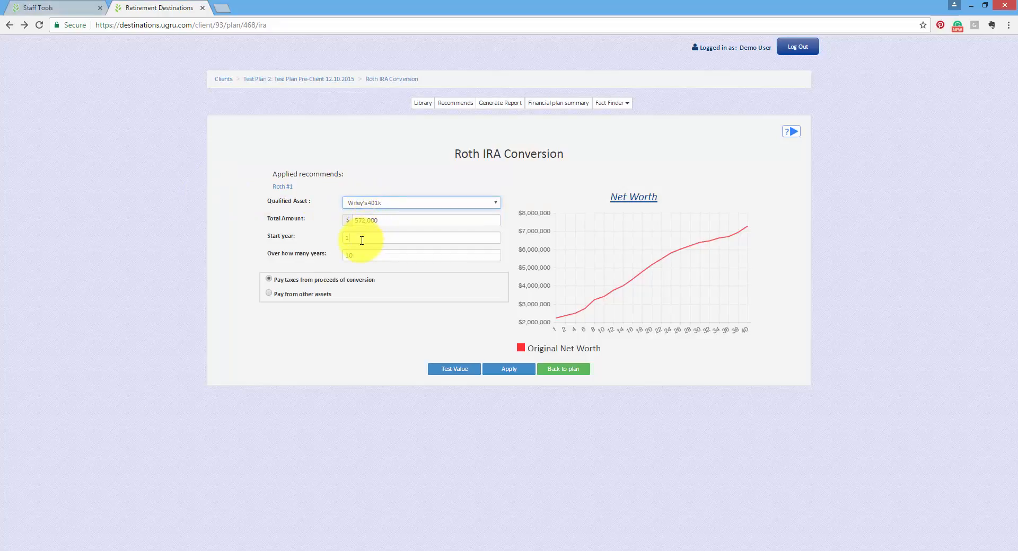
double_click(362, 240)
text(5)
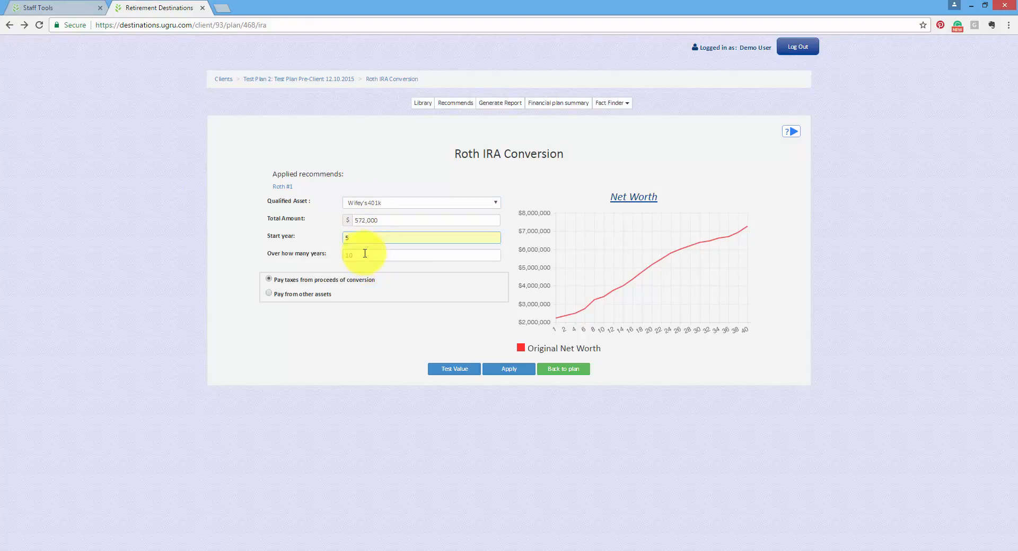
text(1)
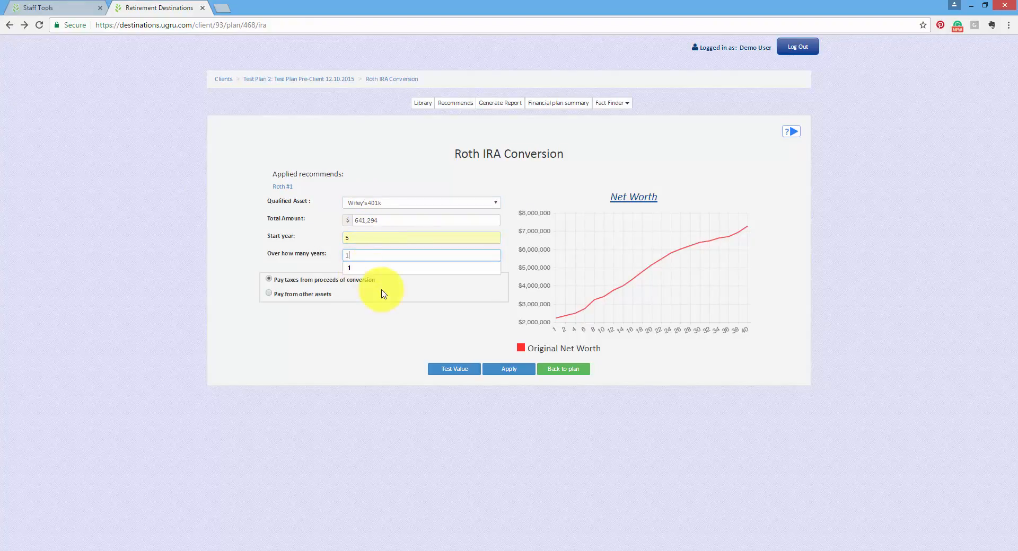
click(466, 373)
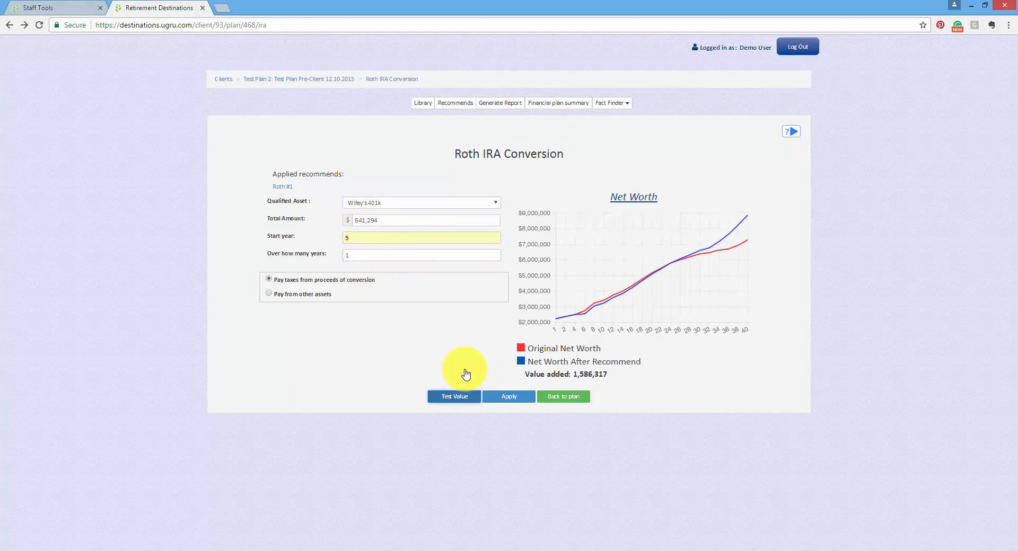
click(502, 401)
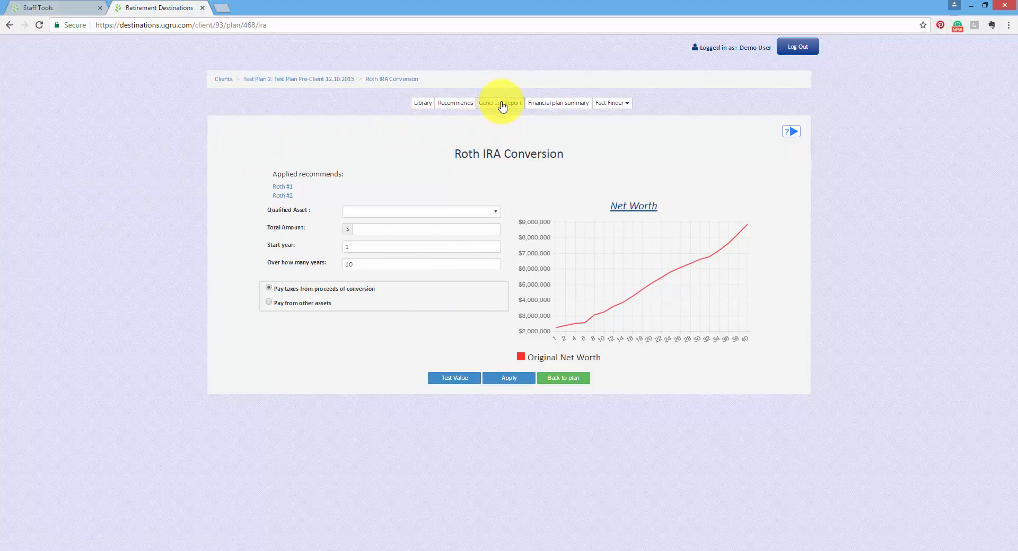
- Generate the plan report with all listed pages, from Cover Page to Disclourses, included
click(500, 102)
click(504, 367)
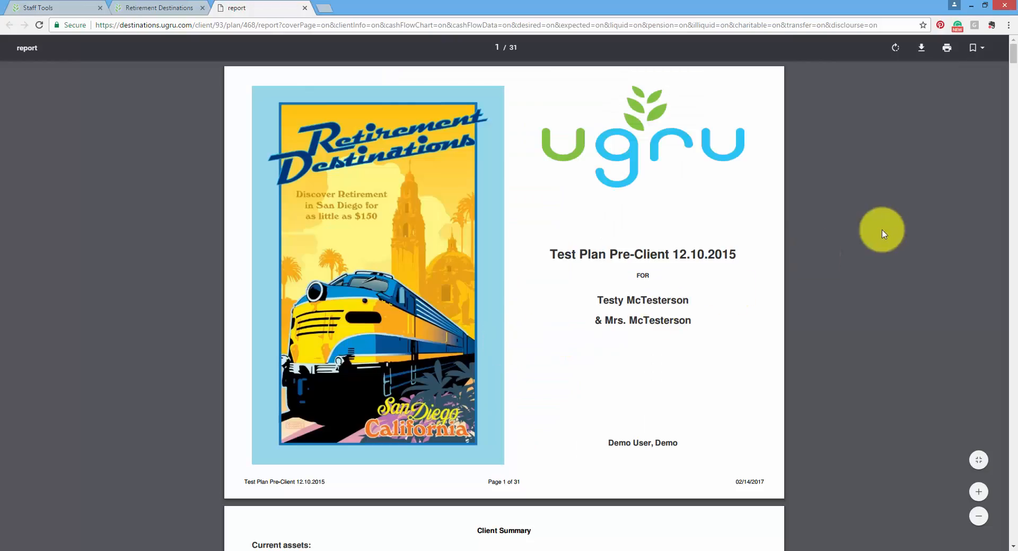
- Examine the report's client summary, assumptions, cash flow, income details and tax-free account pages, and close the report and its page selection
scroll(875, 233, down, 5)
scroll(874, 241, down, 8)
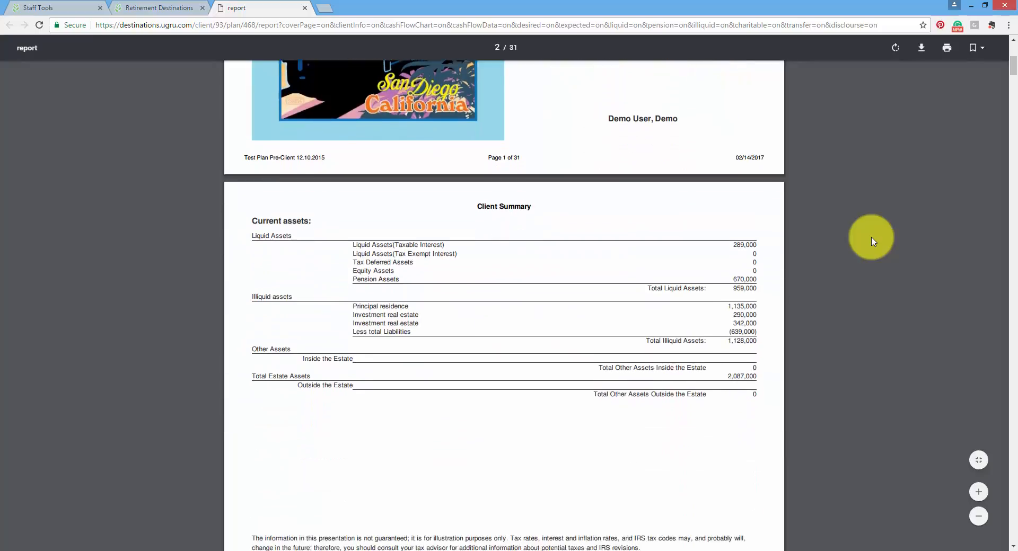
scroll(869, 242, down, 10)
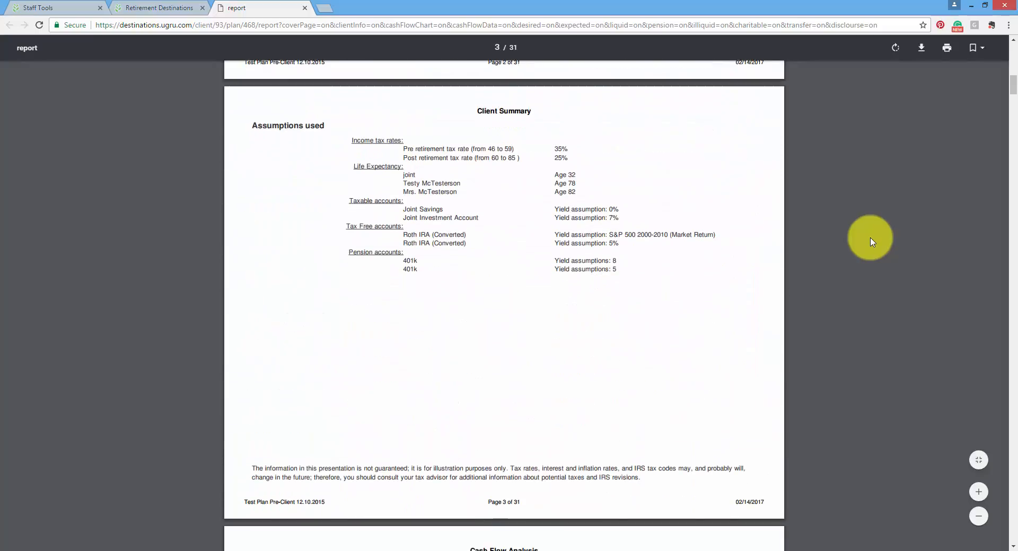
scroll(870, 242, down, 10)
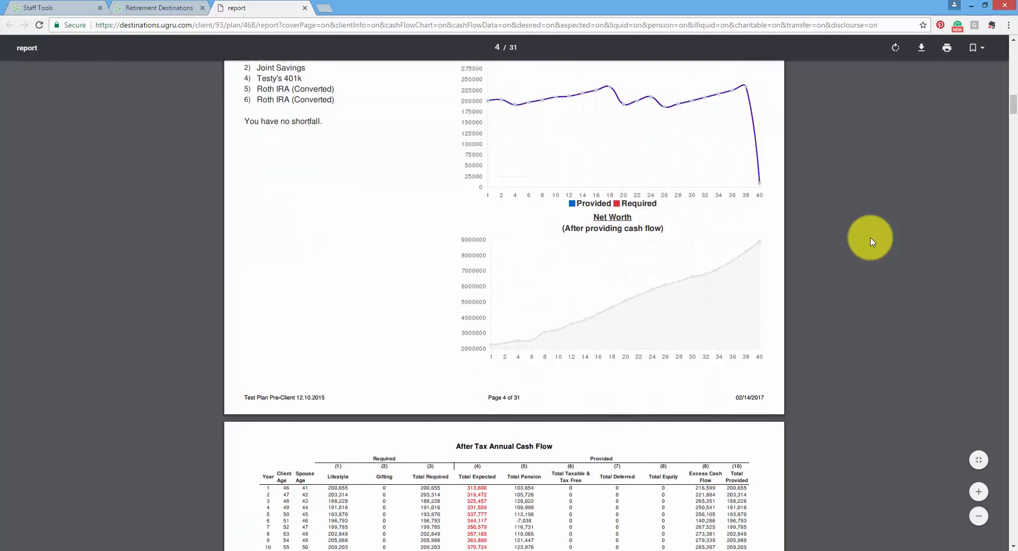
scroll(869, 241, down, 7)
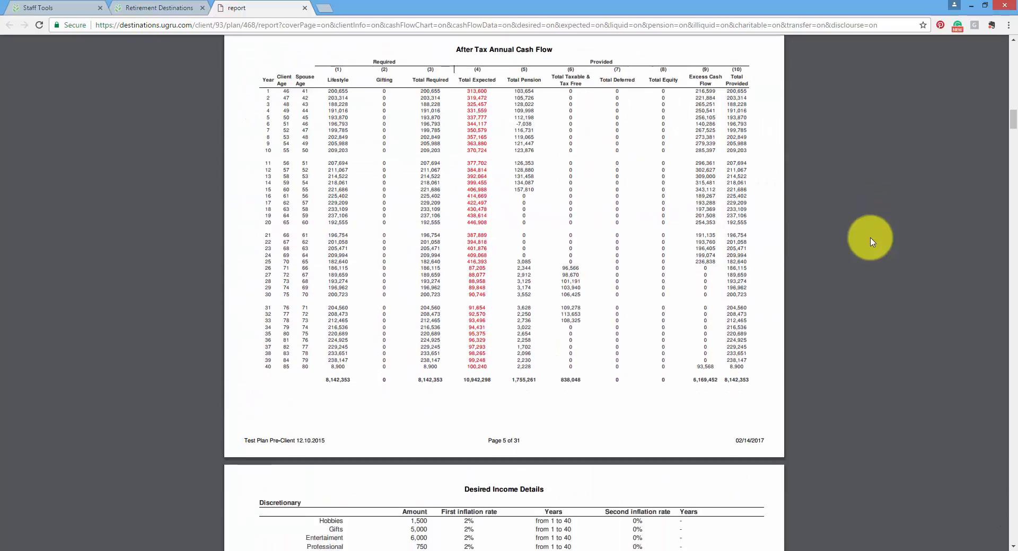
scroll(870, 241, down, 12)
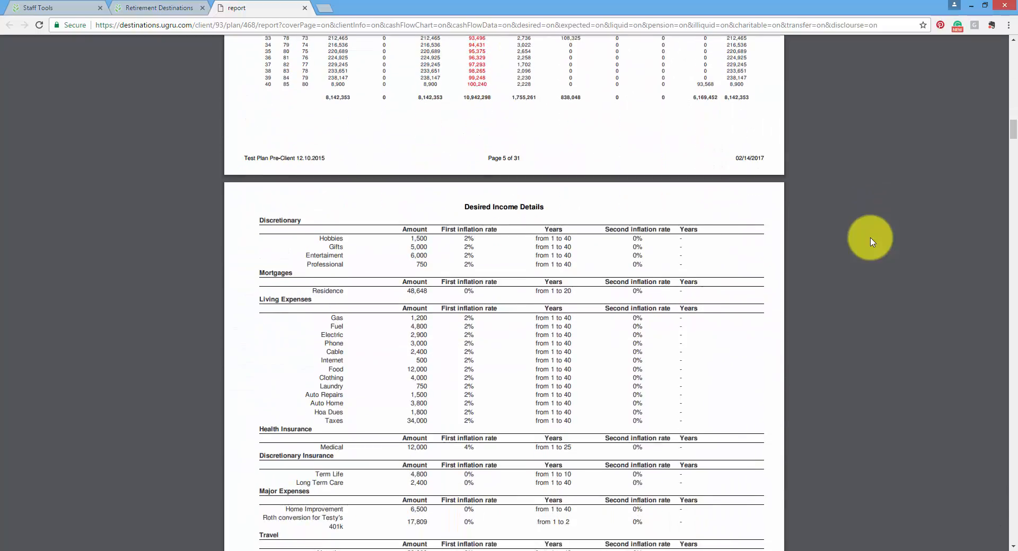
scroll(870, 242, up, 1)
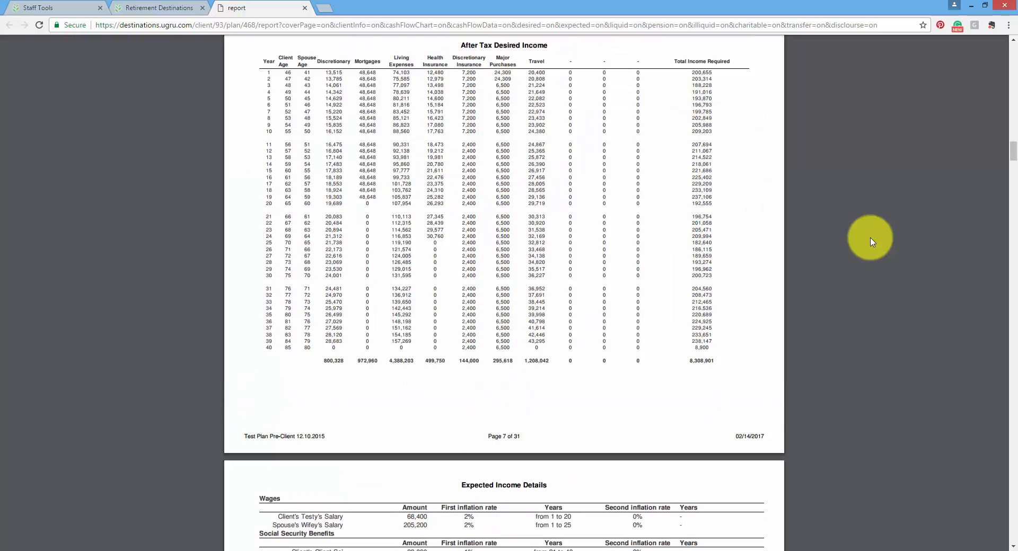
scroll(870, 242, down, 3)
scroll(870, 239, down, 9)
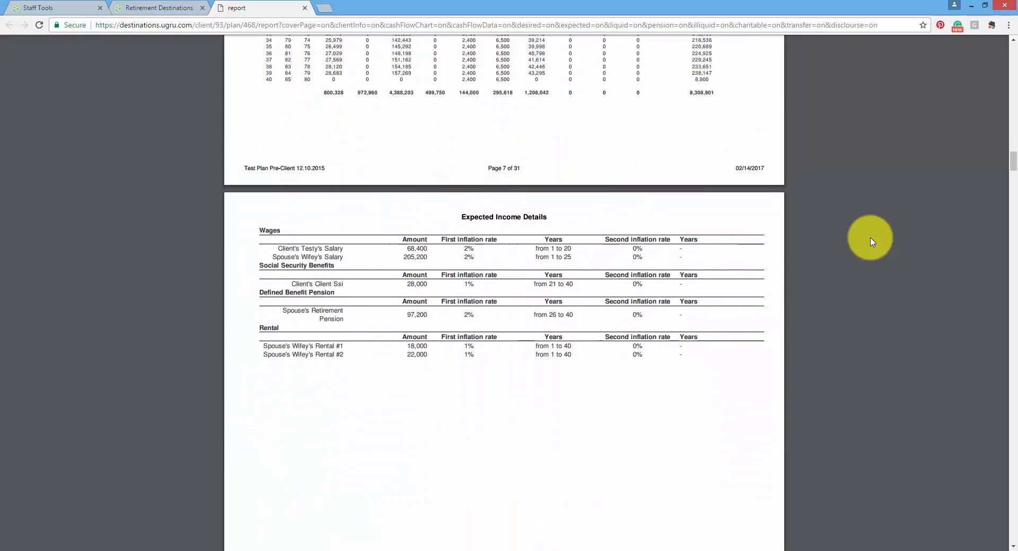
drag(1014, 178, 972, 317)
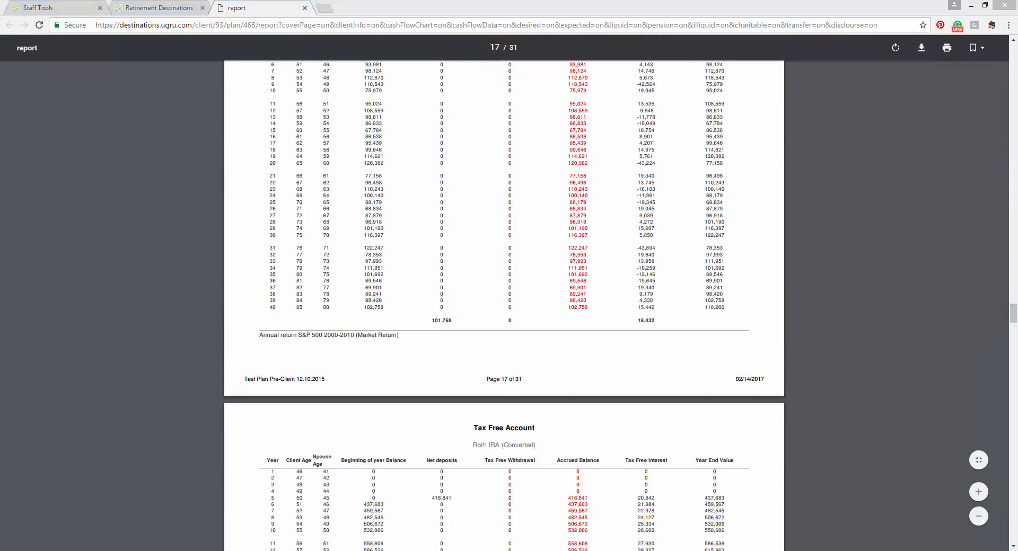
scroll(422, 295, up, 3)
click(305, 8)
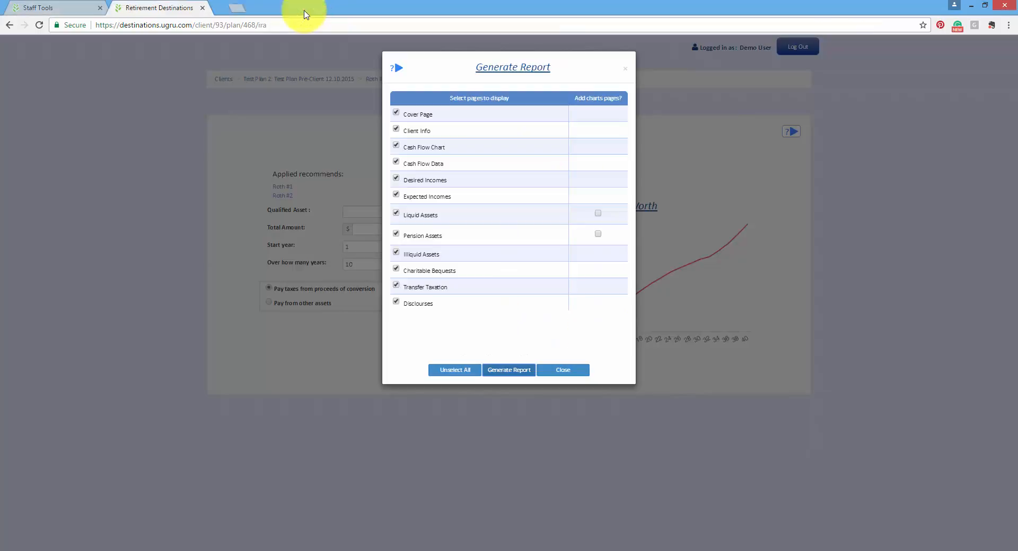
click(552, 370)
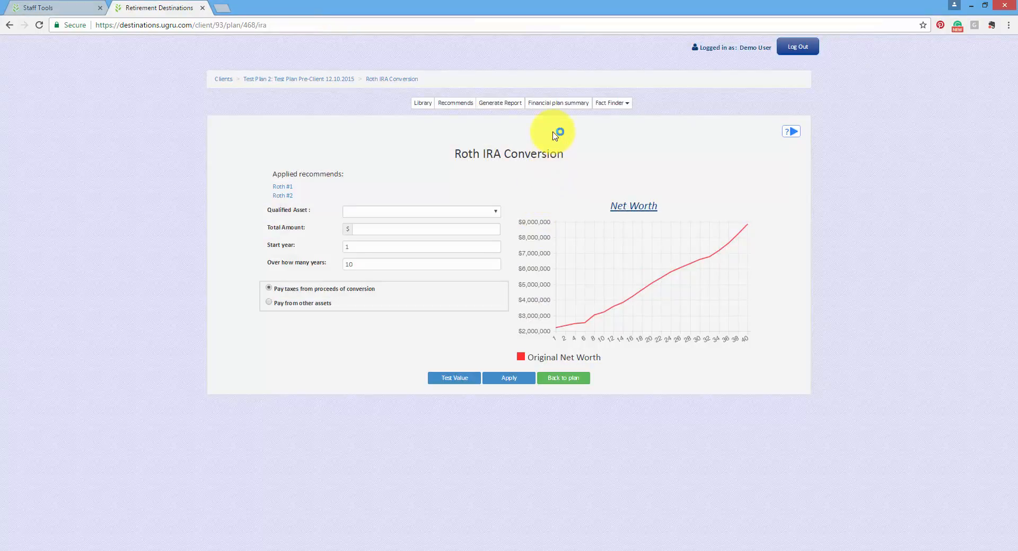
- Generate a Financial Plan Summary with all available recommendations selected, open it in Word and review it through the closing paragraph
click(556, 106)
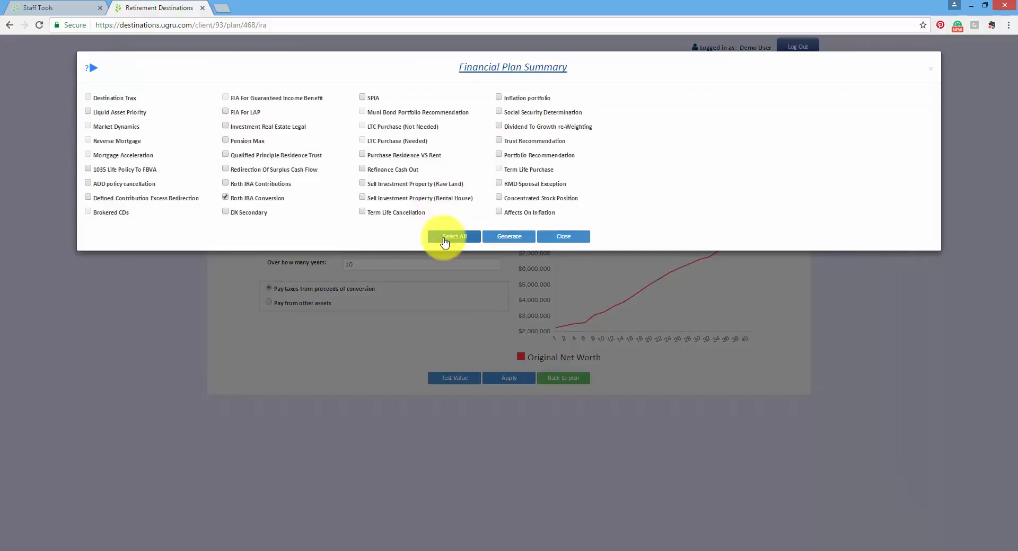
click(511, 242)
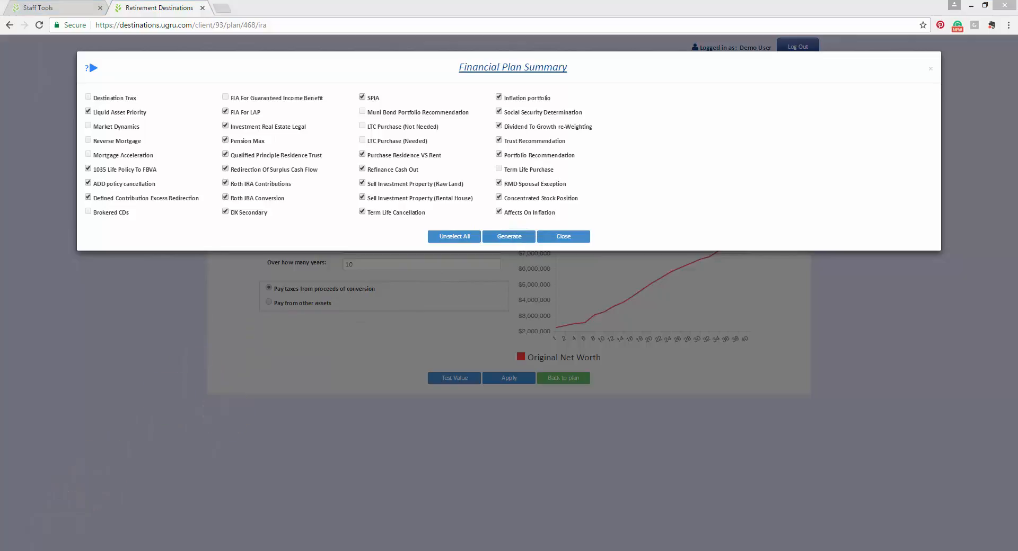
drag(0, 95, 548, 47)
click(658, 41)
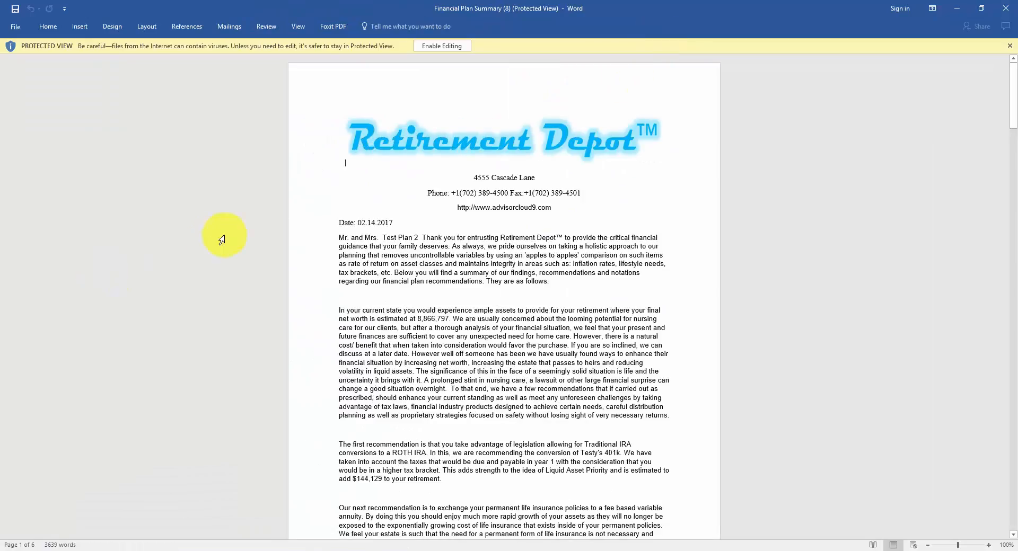
scroll(721, 243, down, 5)
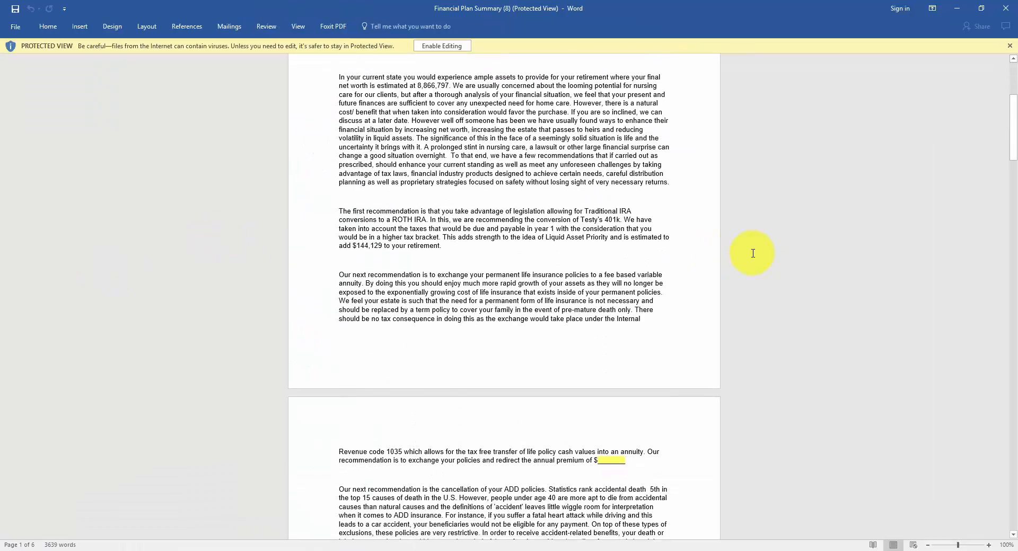
scroll(427, 284, down, 12)
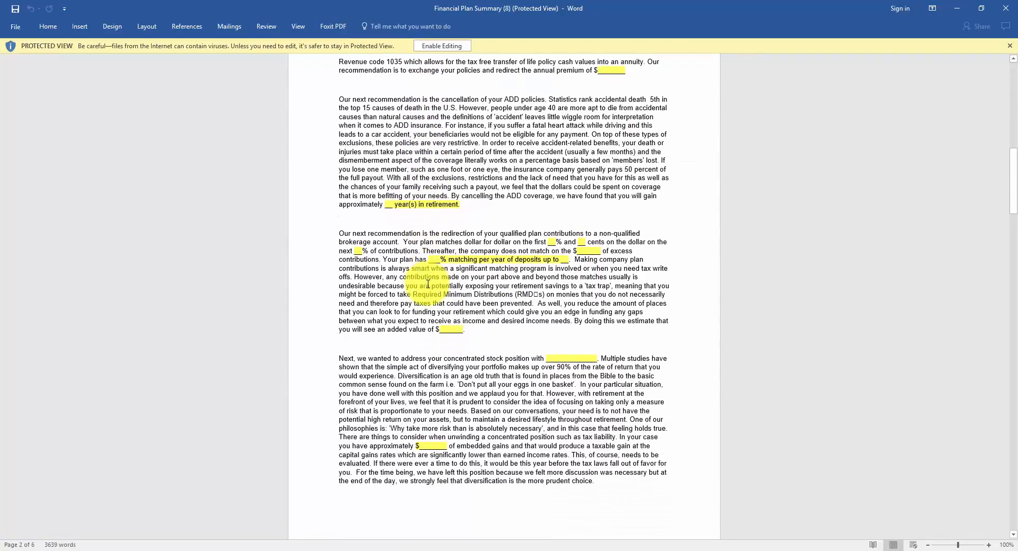
drag(1013, 207, 1010, 525)
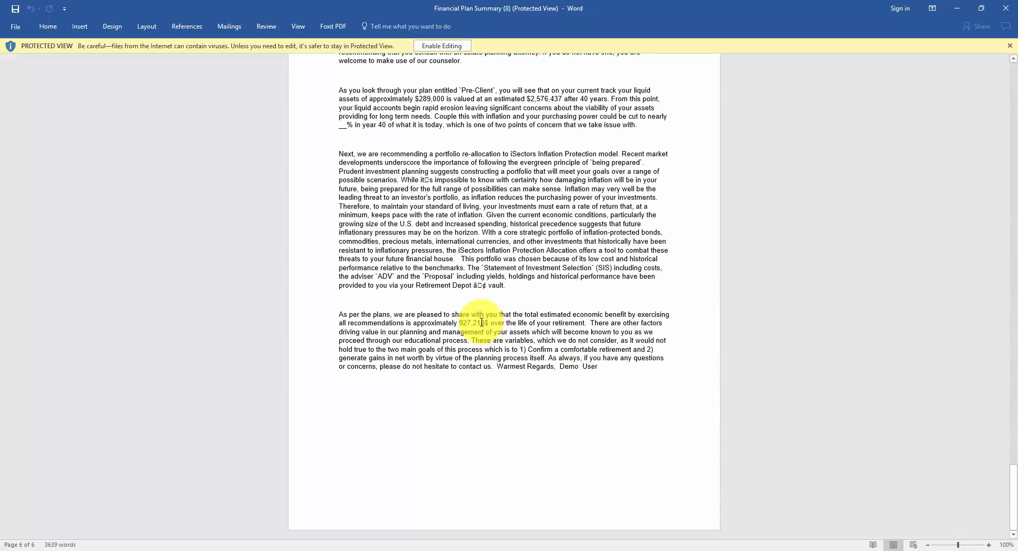